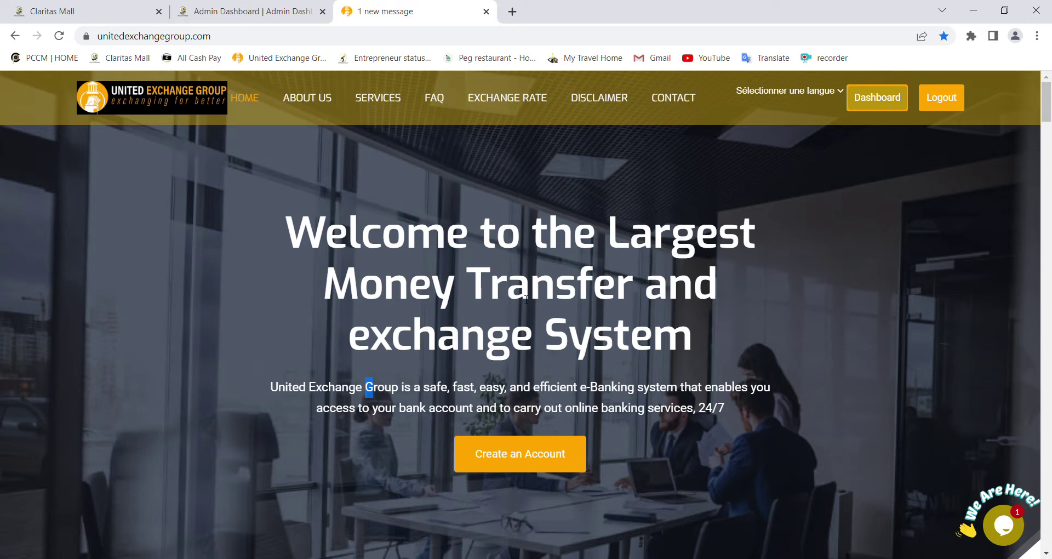
Open the Dashboard and scroll through its account number, balance and activity cards.
scroll(489, 312, down, 6)
scroll(489, 312, up, 6)
click(882, 98)
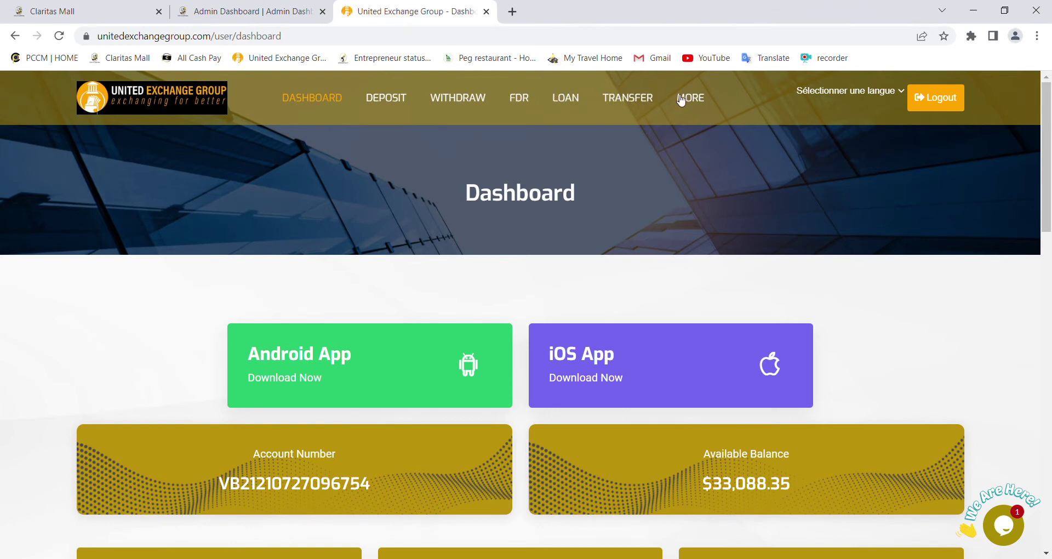
scroll(443, 309, down, 4)
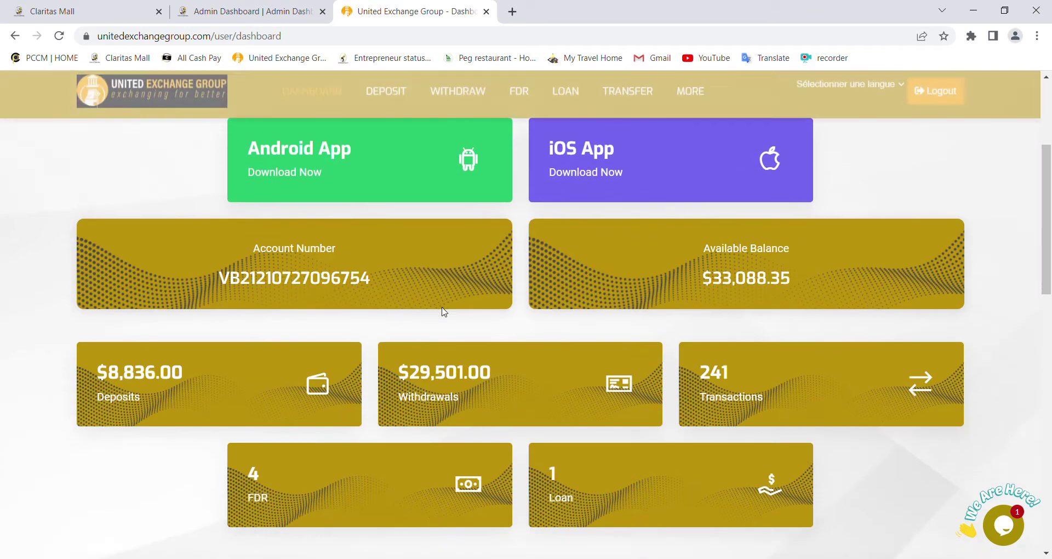
scroll(443, 310, up, 4)
scroll(445, 312, down, 2)
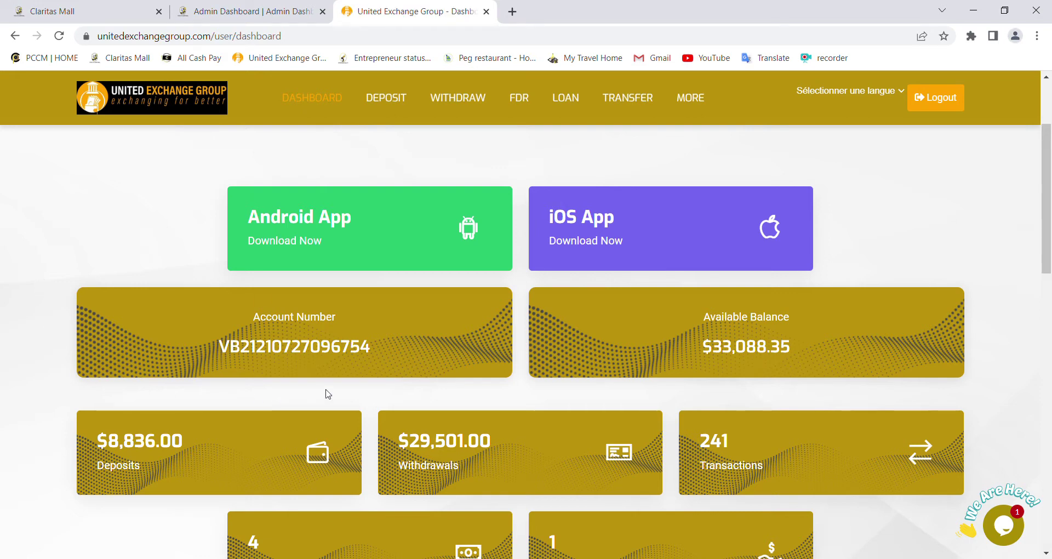
scroll(326, 395, up, 3)
Start a new deposit with BTC OR USDT as the payment method.
click(398, 105)
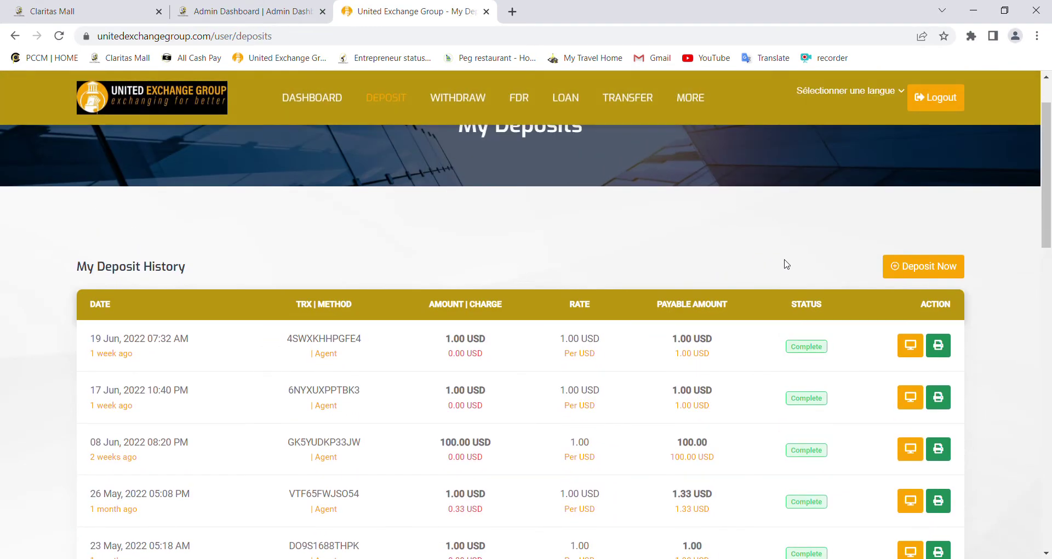
click(953, 266)
click(466, 284)
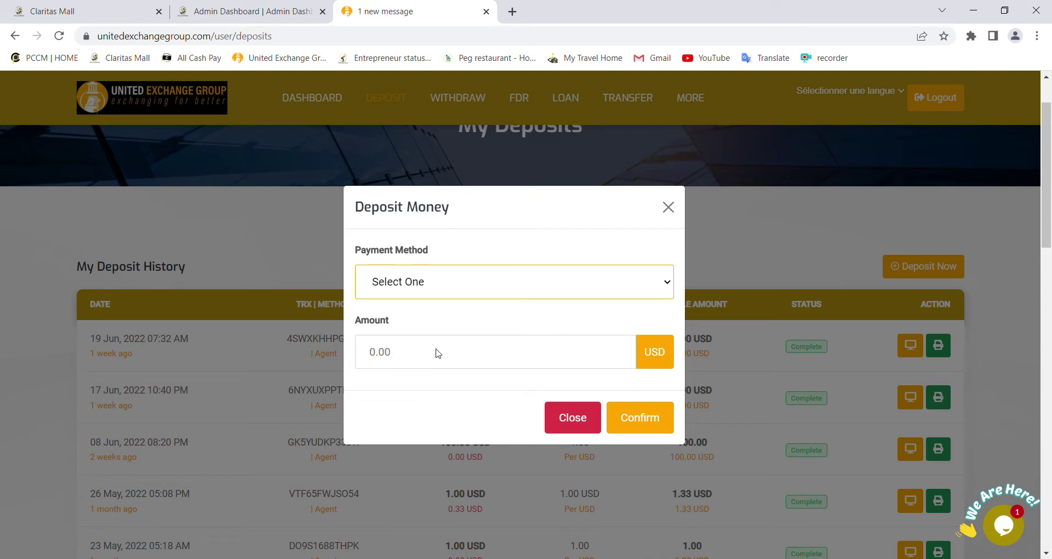
key(Down)
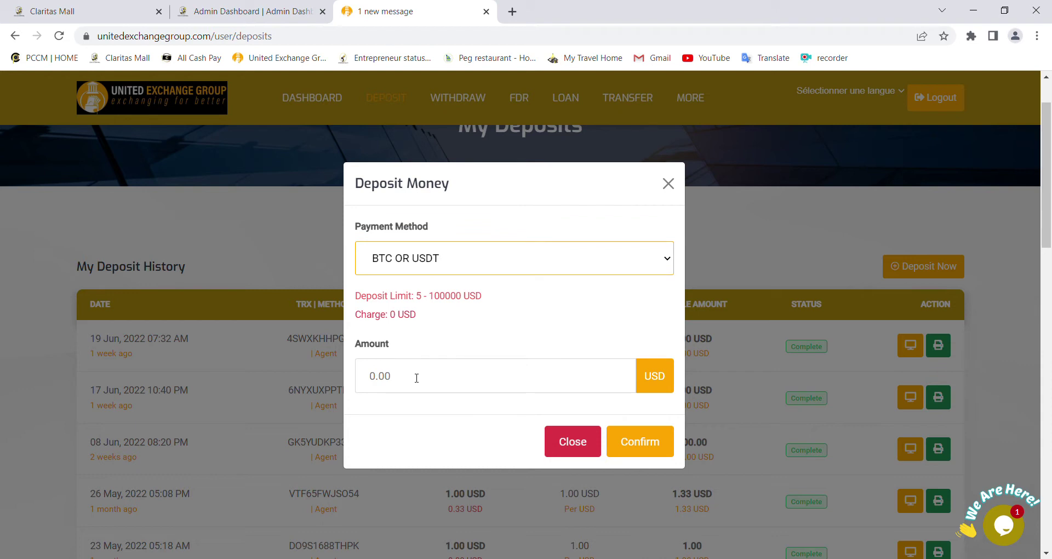
Enter 100 as the deposit amount, confirm it, and choose Pay Now on the preview.
click(416, 378)
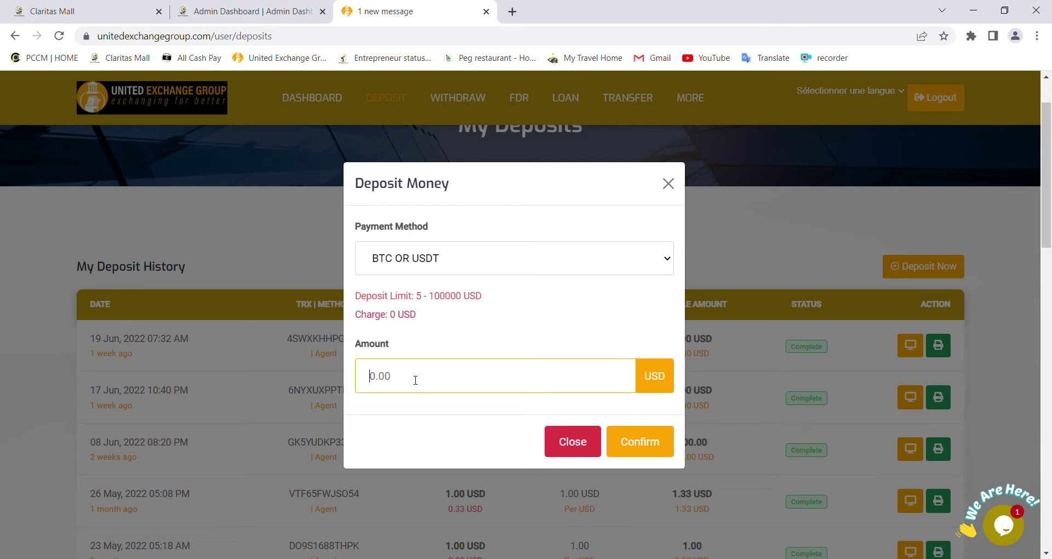
click(452, 422)
text(100)
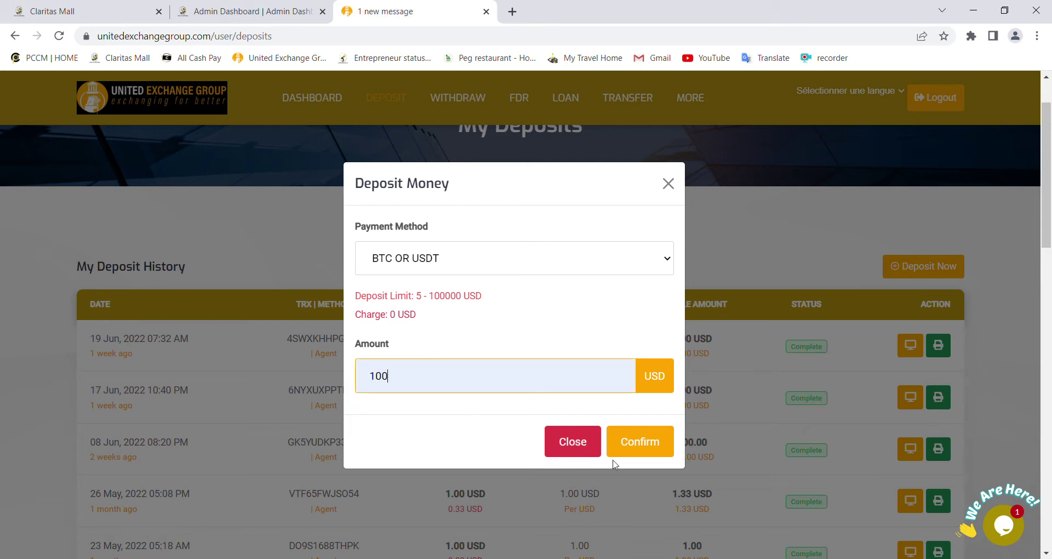
click(639, 441)
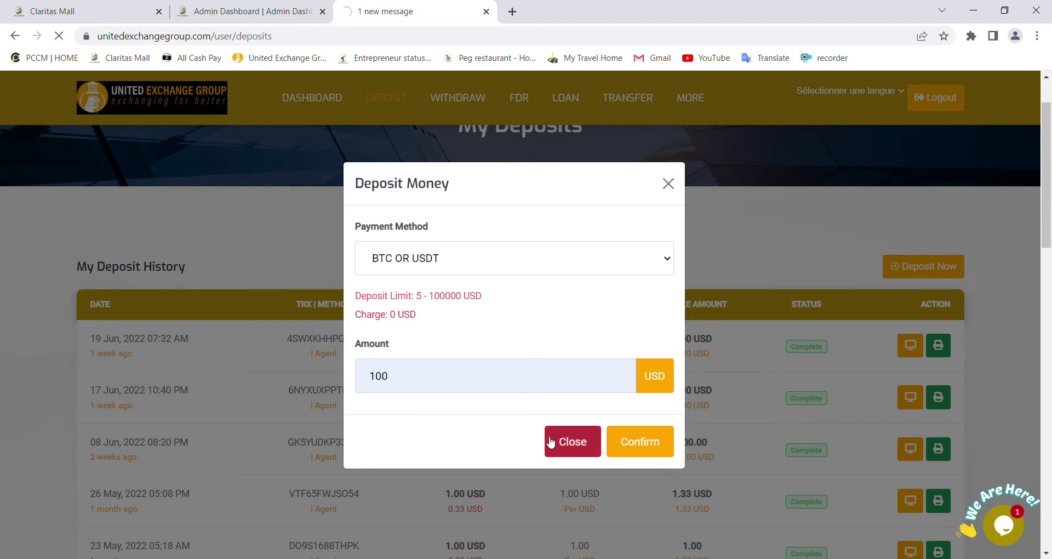
scroll(528, 428, down, 5)
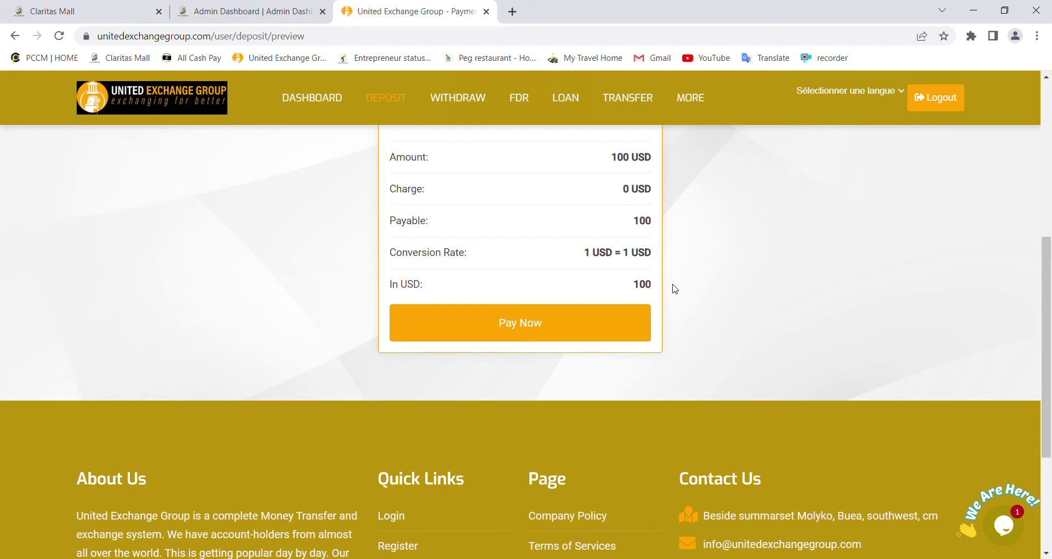
click(517, 325)
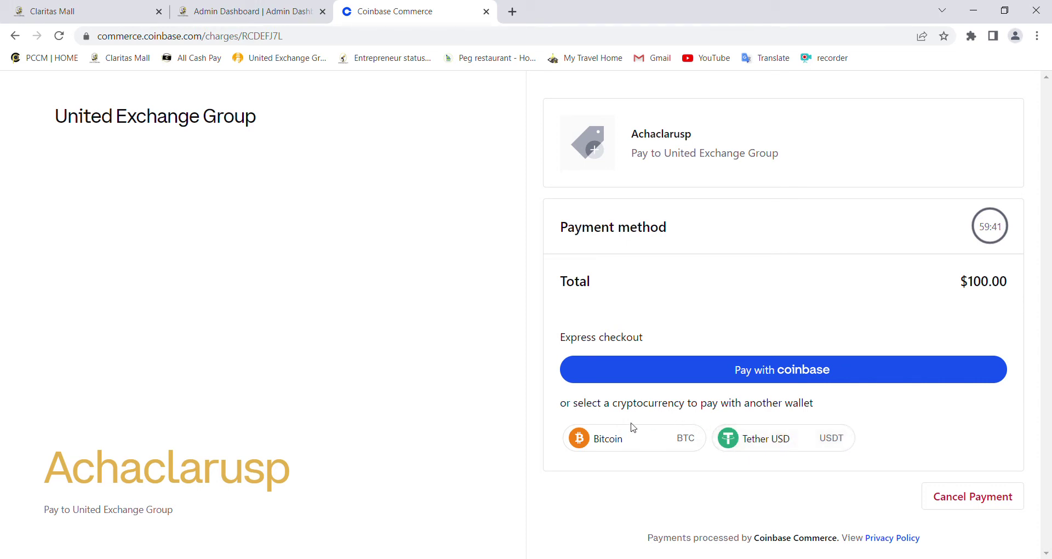
click(611, 435)
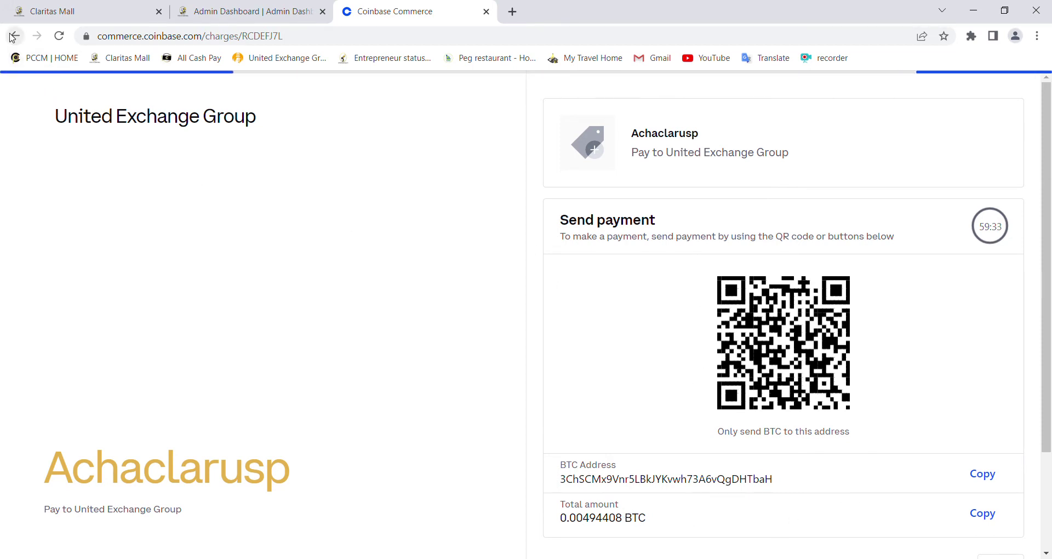
scroll(596, 418, down, 3)
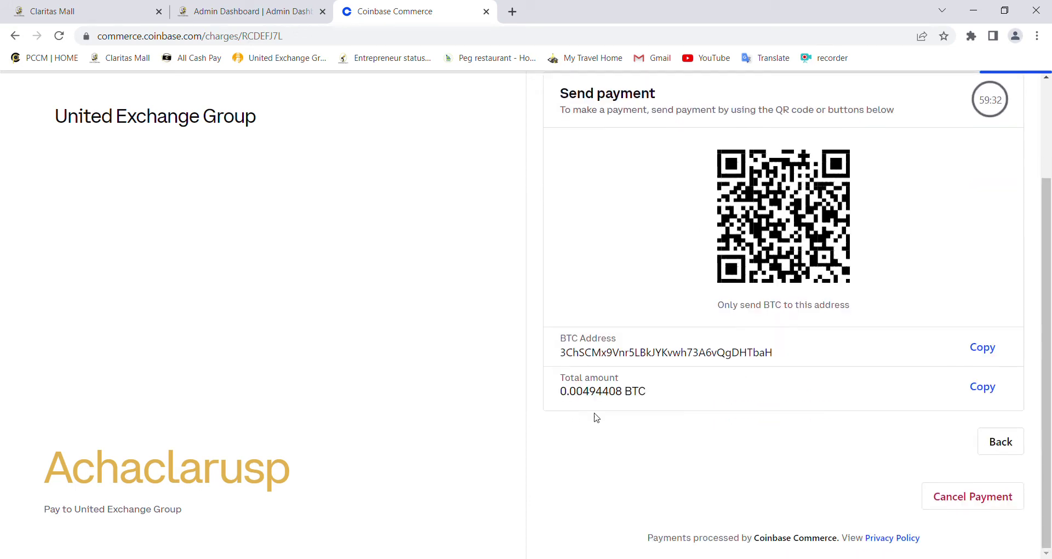
click(998, 441)
click(765, 443)
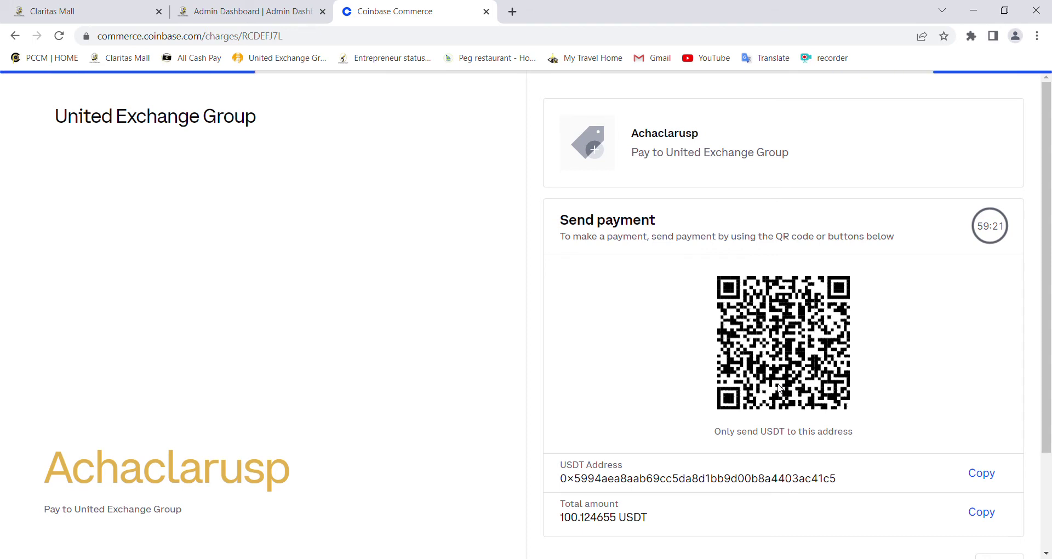
click(15, 39)
scroll(588, 284, up, 6)
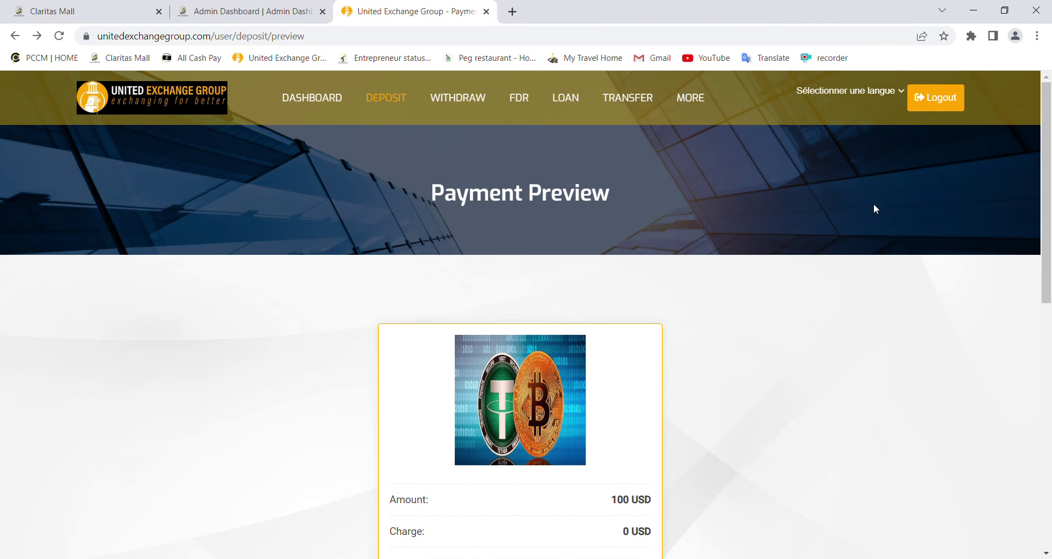
click(324, 99)
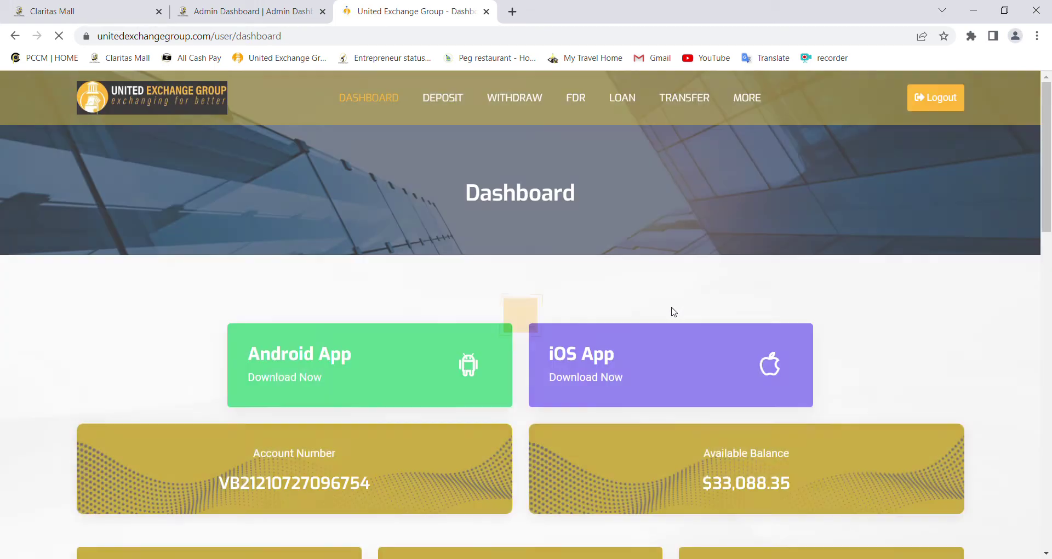
Scroll the dashboard and highlight the available balance to check it.
scroll(668, 311, down, 1)
scroll(685, 274, down, 4)
double_click(744, 201)
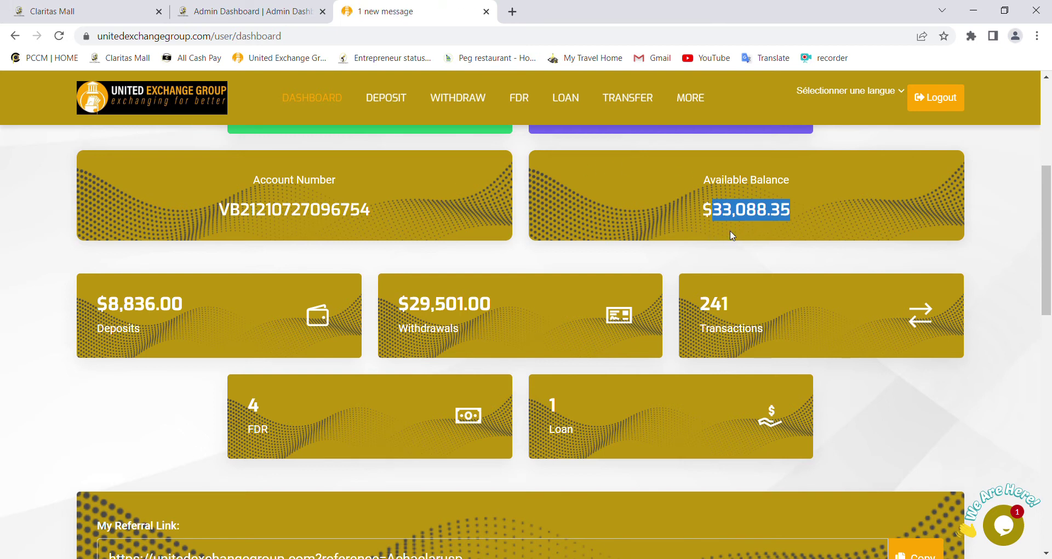
click(736, 245)
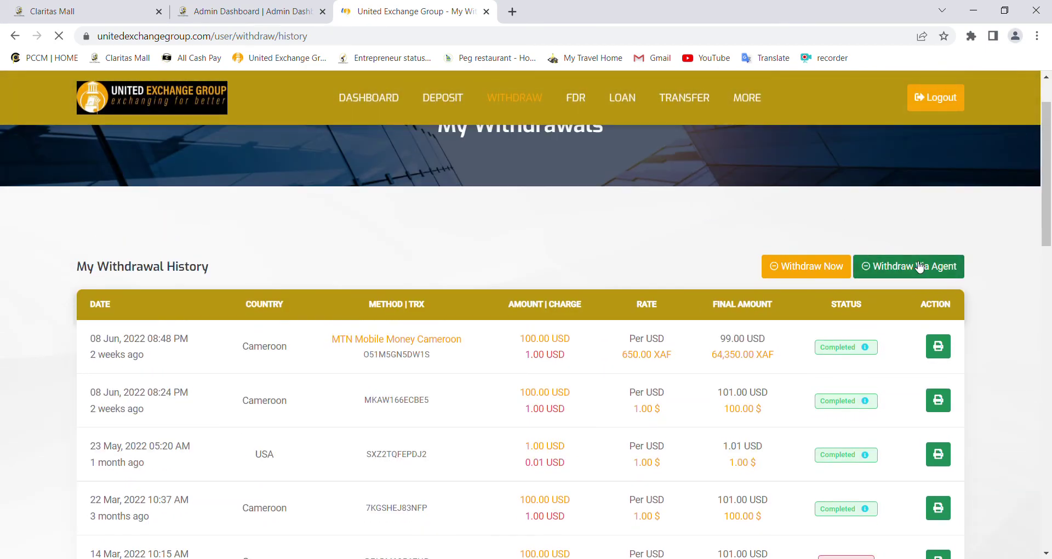
Open Withdraw Now and select Cameroon with MTN Mobile Money Cameroon as the method.
click(810, 268)
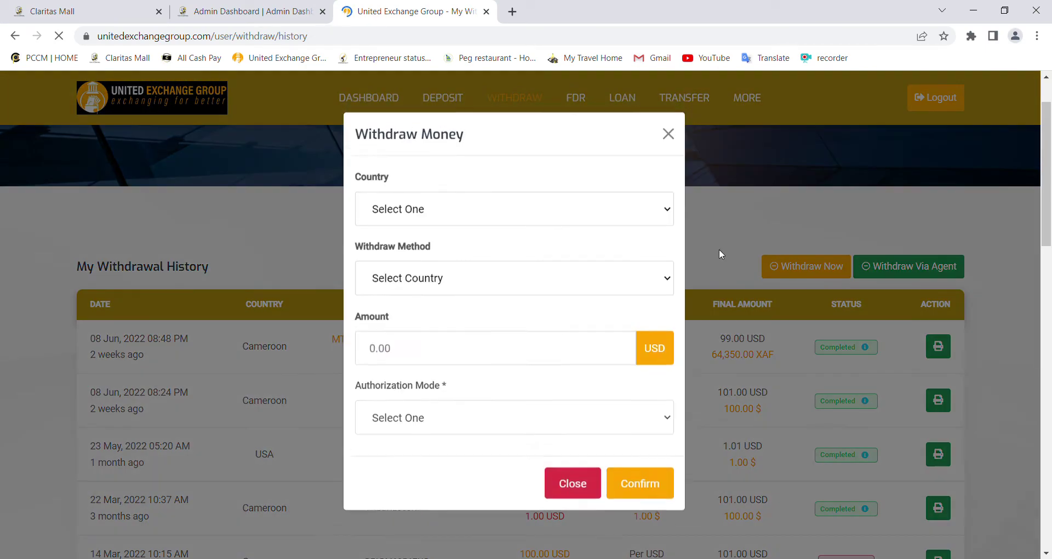
click(415, 223)
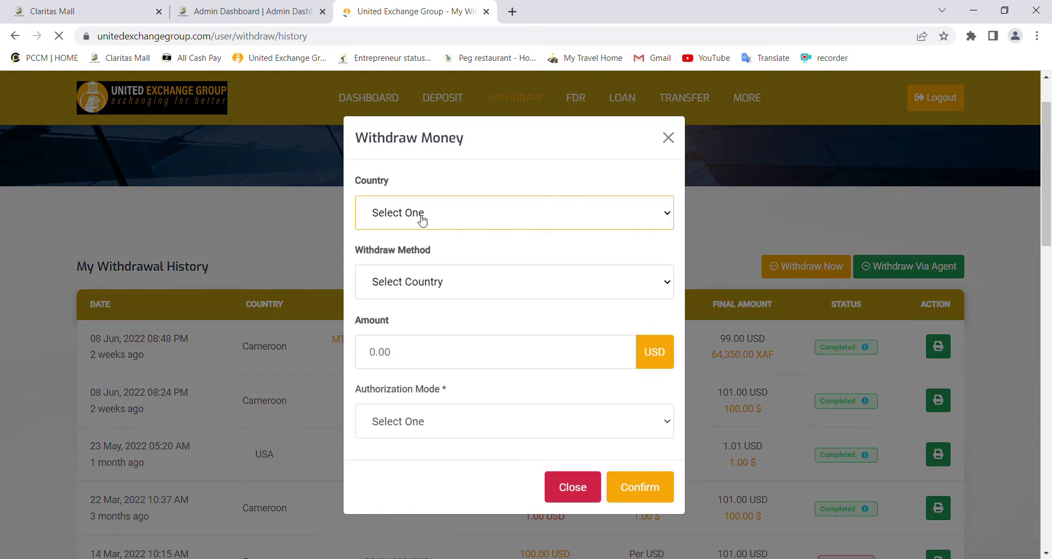
click(433, 271)
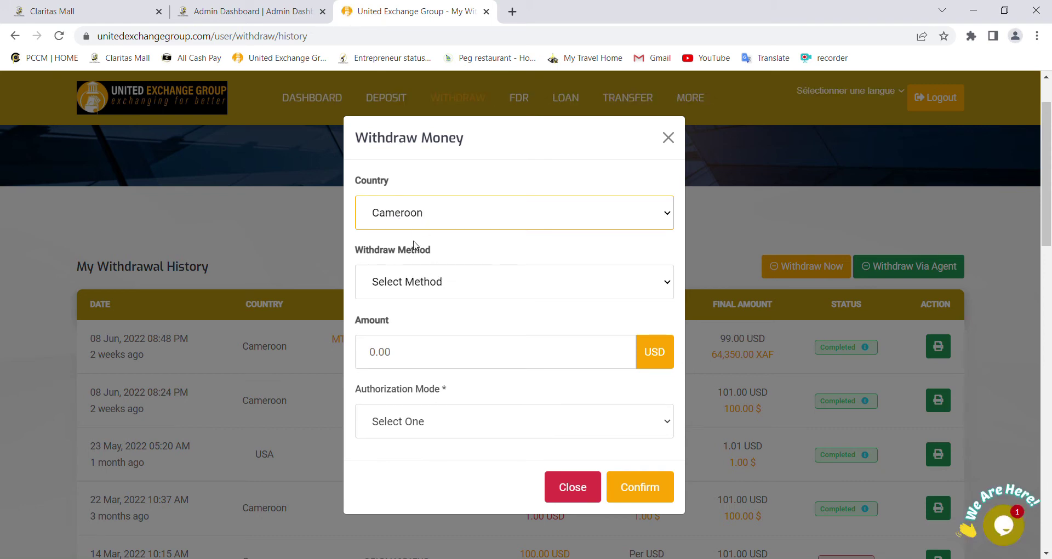
click(424, 290)
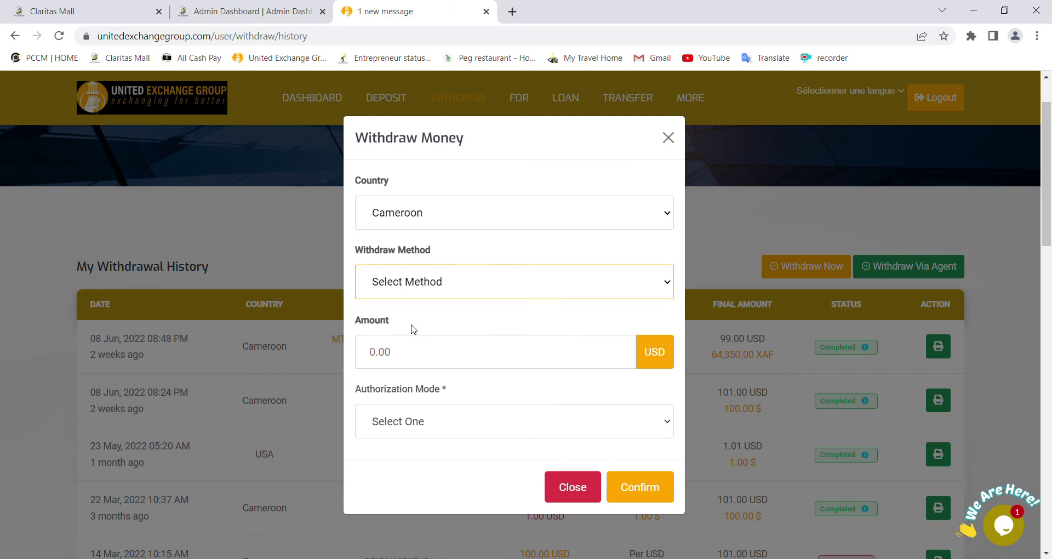
click(447, 326)
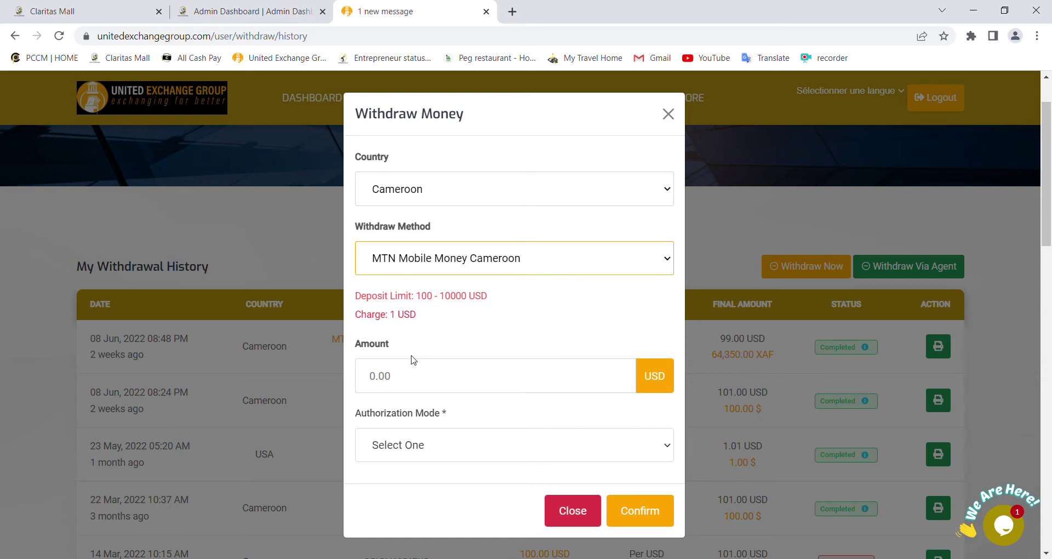
Enter a 100 USD withdrawal amount and set authorization mode to Email.
click(405, 376)
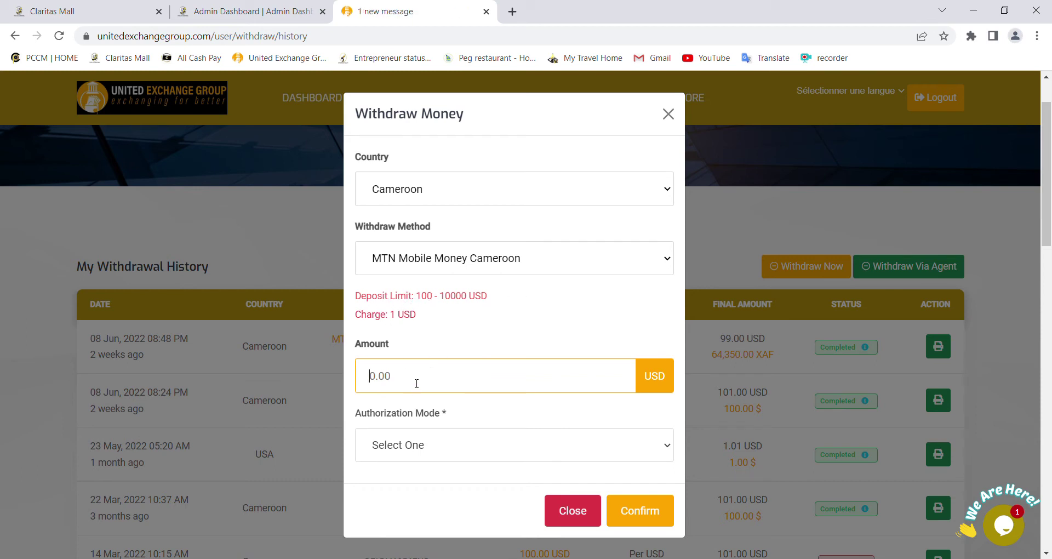
text(10)
text(0)
click(508, 412)
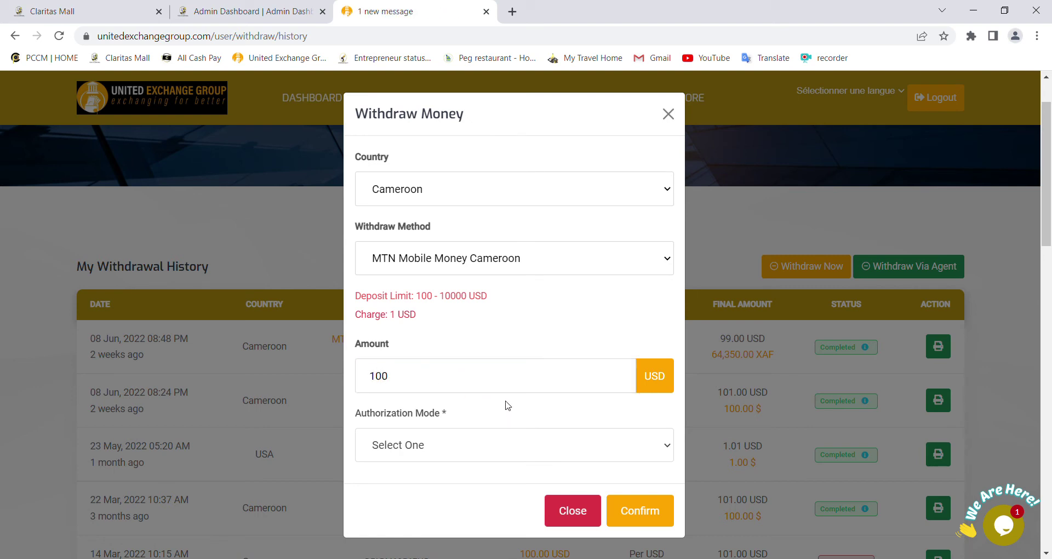
scroll(508, 412, down, 3)
click(482, 439)
click(431, 479)
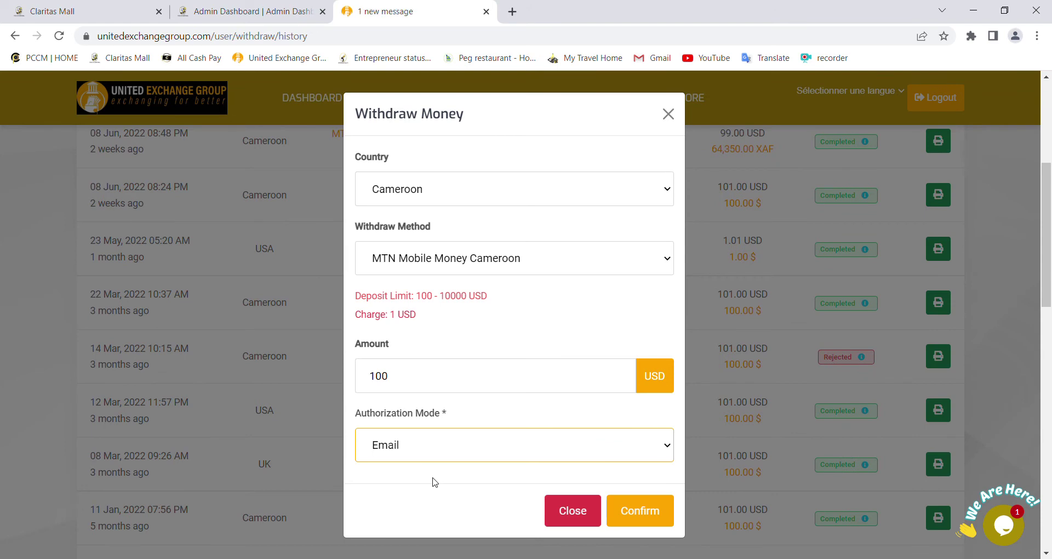
click(641, 512)
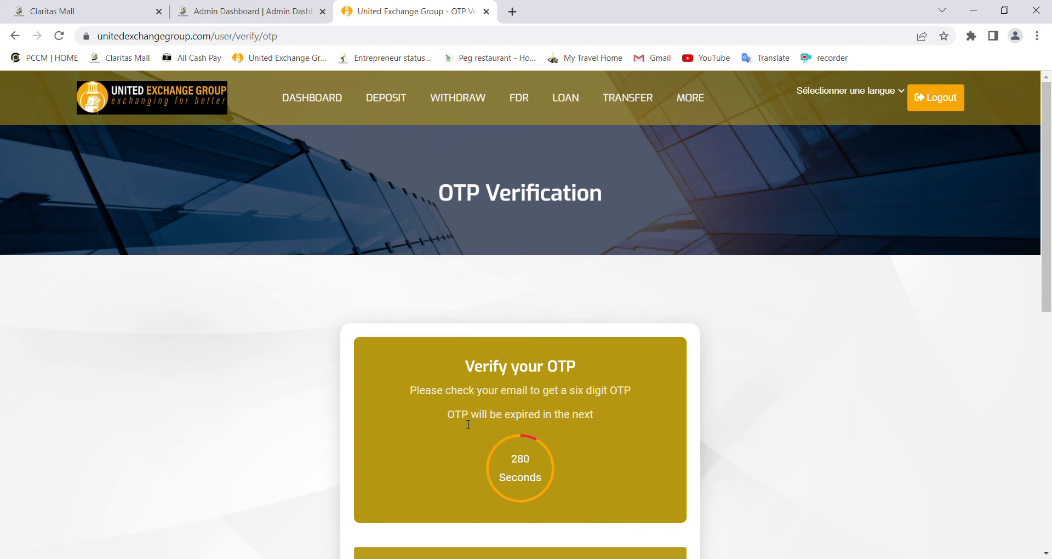
scroll(567, 329, down, 3)
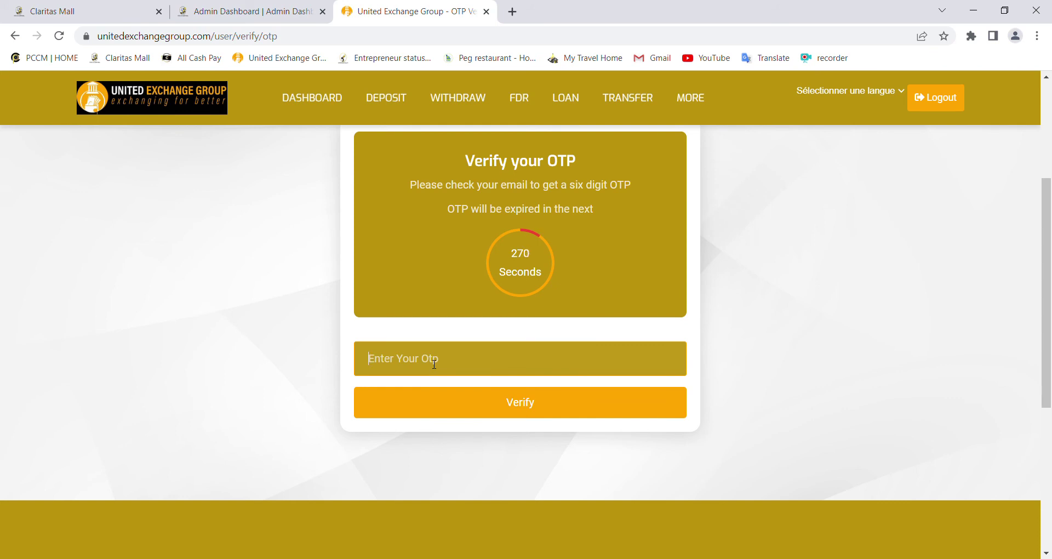
click(520, 402)
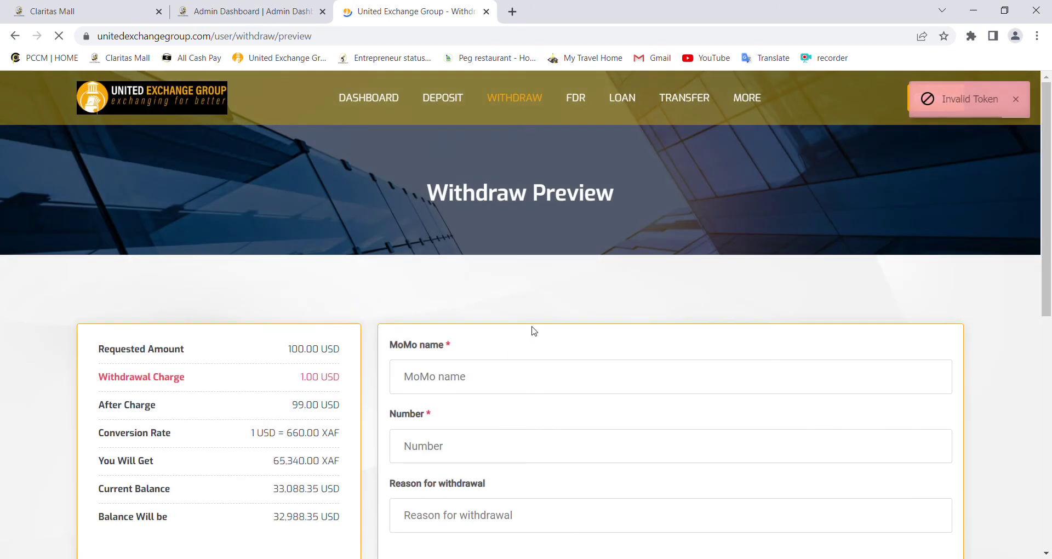
Review the Withdraw Preview and its 660 XAF per USD conversion rate.
scroll(529, 323, down, 3)
scroll(493, 277, up, 3)
scroll(278, 300, down, 3)
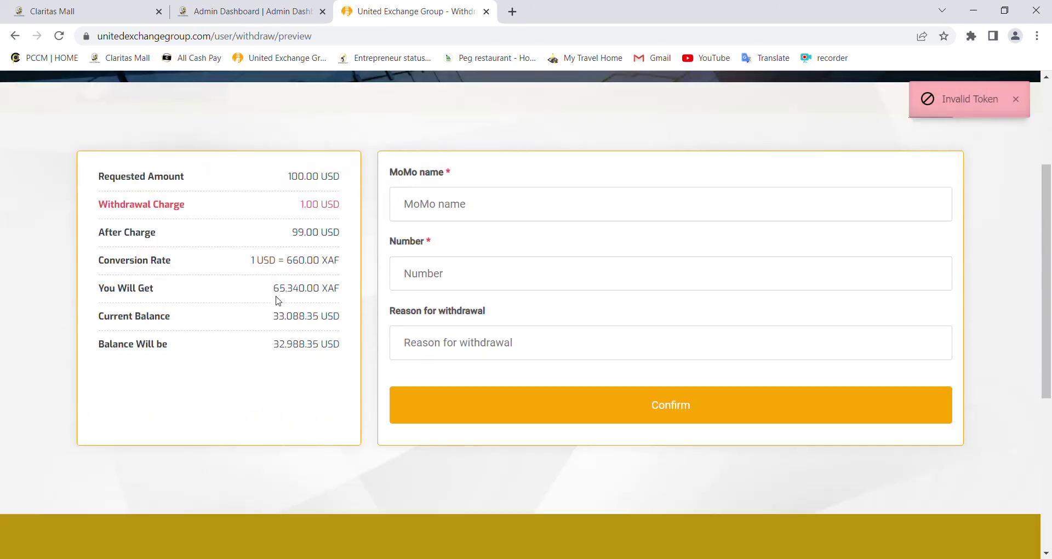
scroll(247, 258, up, 1)
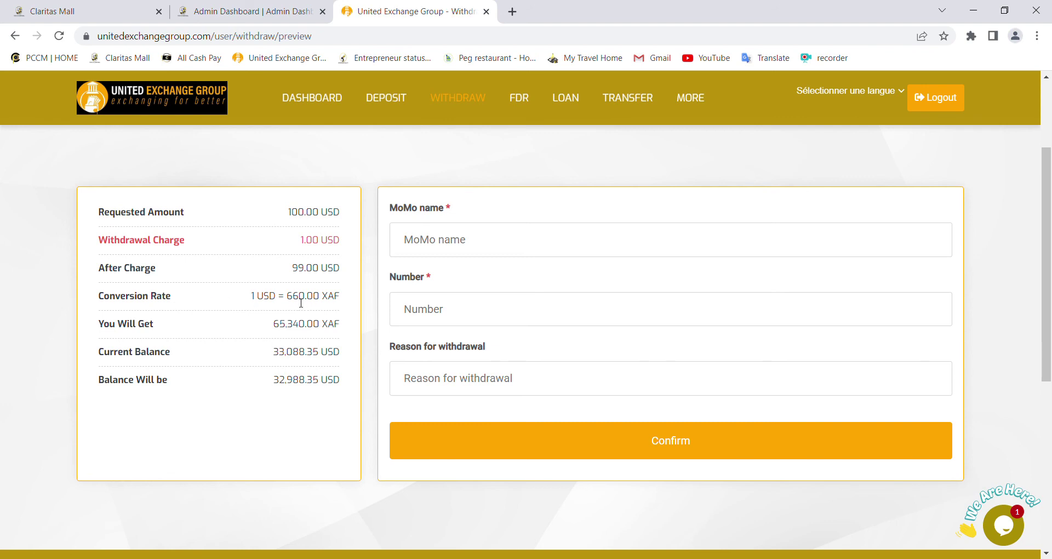
drag(248, 300, 349, 298)
click(198, 319)
Click through the MoMo name, mobile money number and withdrawal reason fields.
click(476, 242)
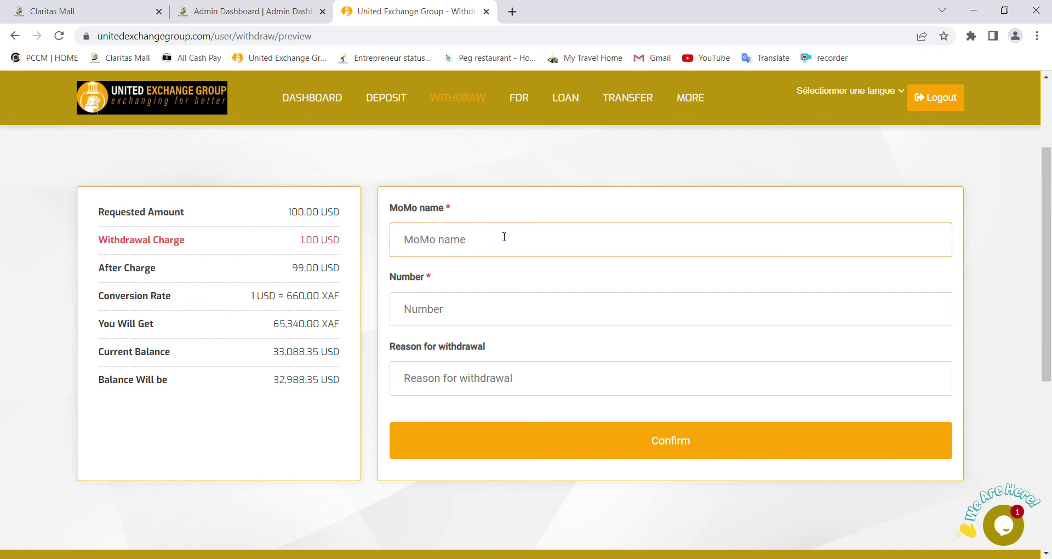
click(448, 310)
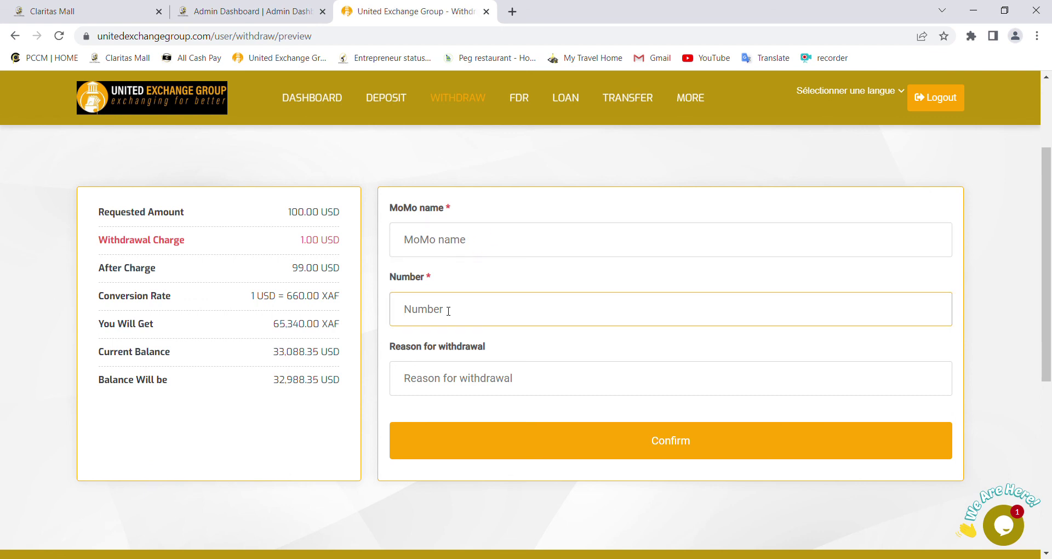
click(472, 382)
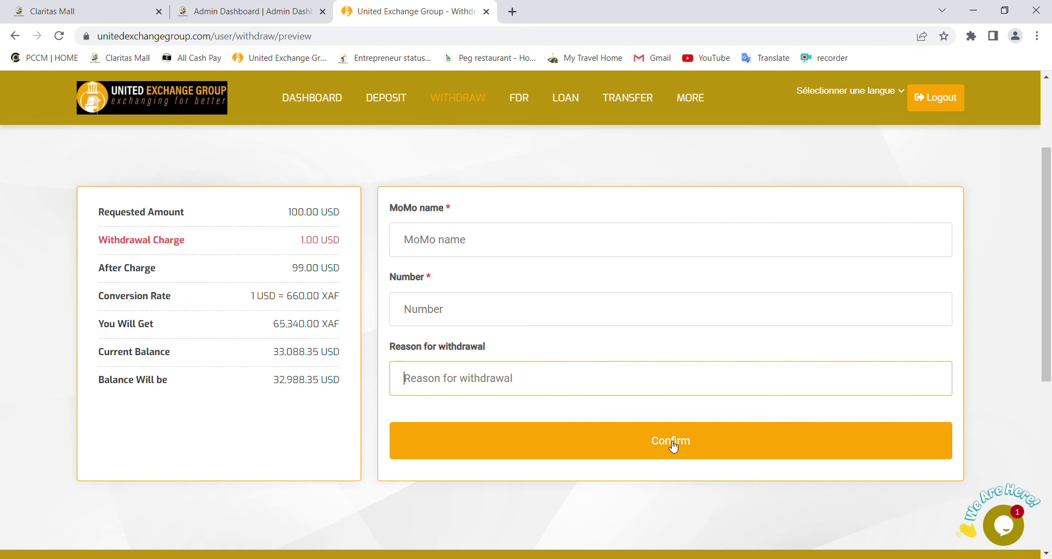
click(484, 241)
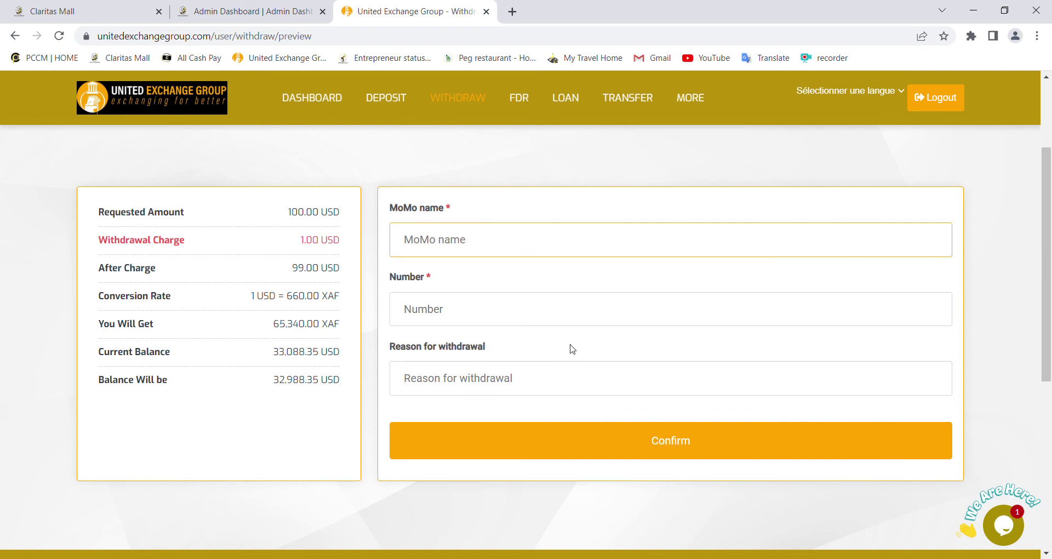
click(632, 411)
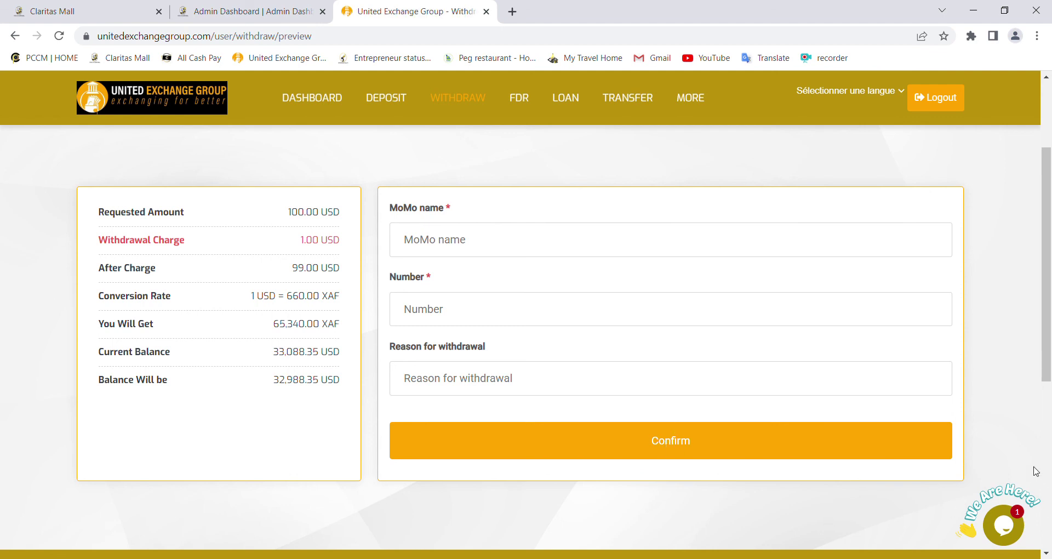
click(623, 465)
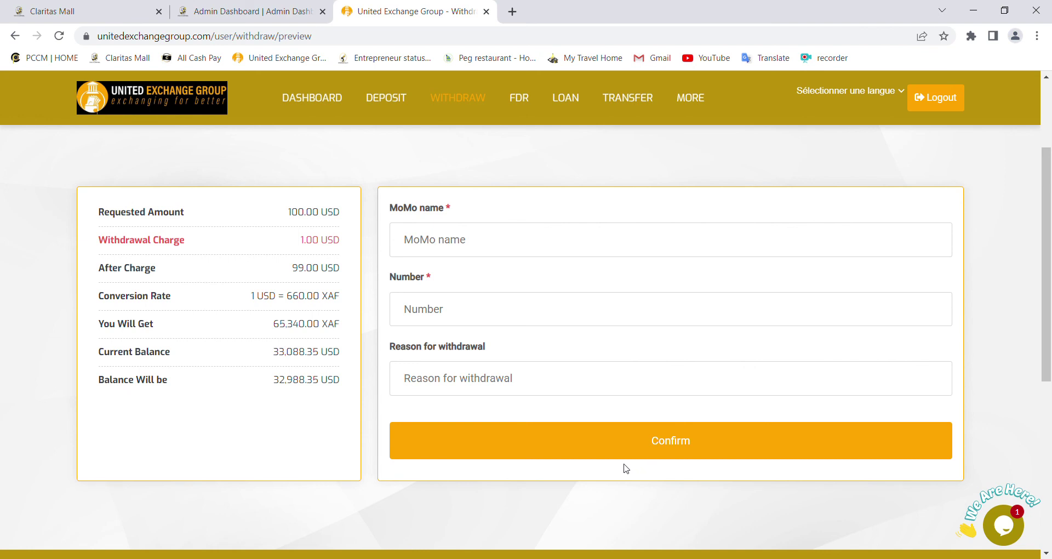